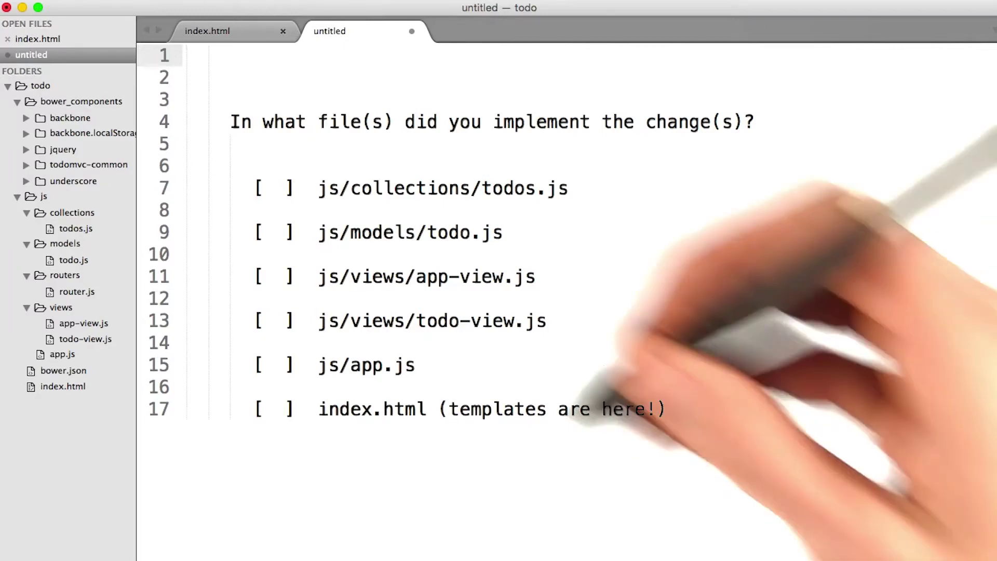
pyautogui.write('!!')
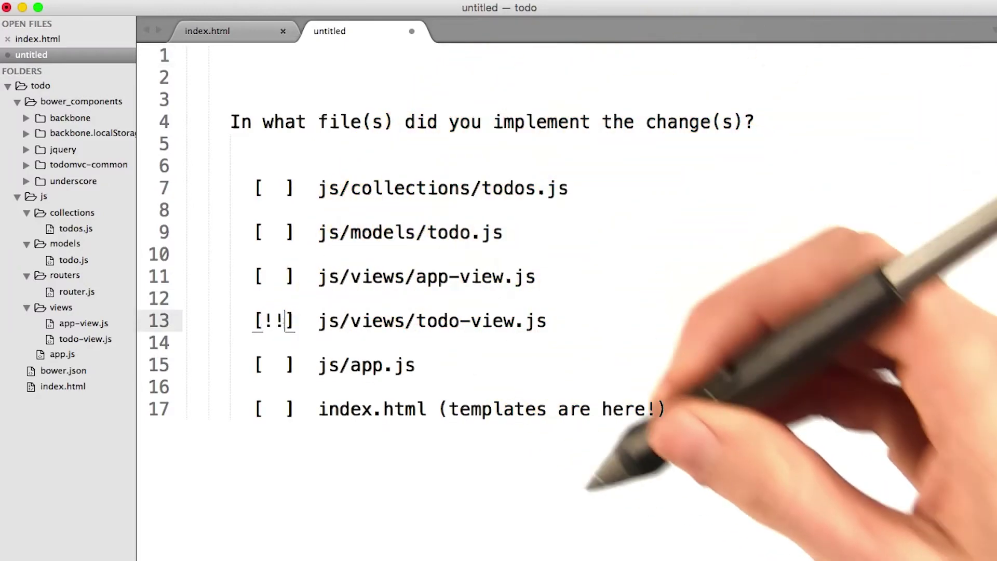
# Step: Tick the empty box beside index.html in the changed-files quiz
pyautogui.press('Down')
pyautogui.press('Down')
pyautogui.press('Down')
pyautogui.hotkey('shift', 'Right')
pyautogui.hotkey('shift', 'Right')
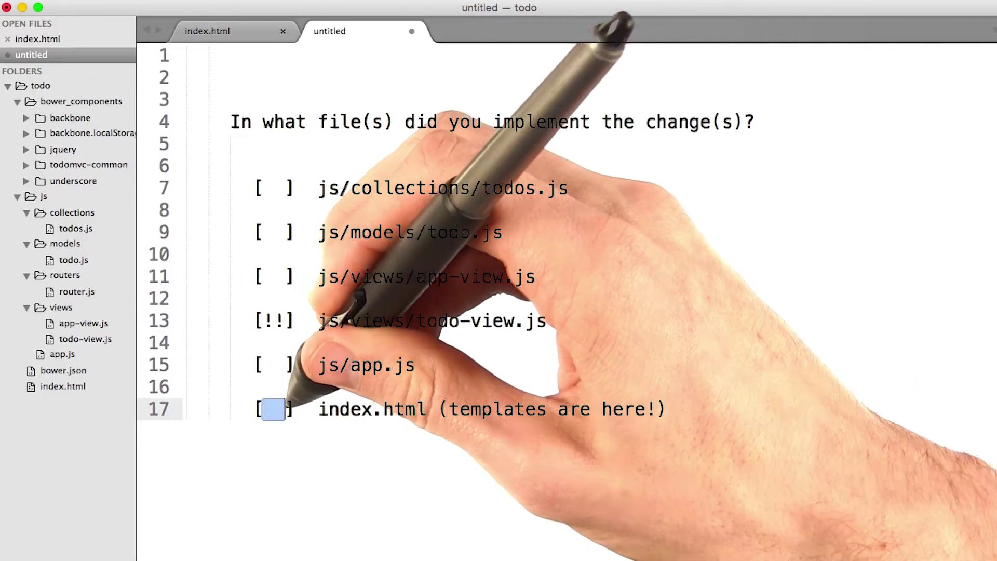
pyautogui.write('!!')
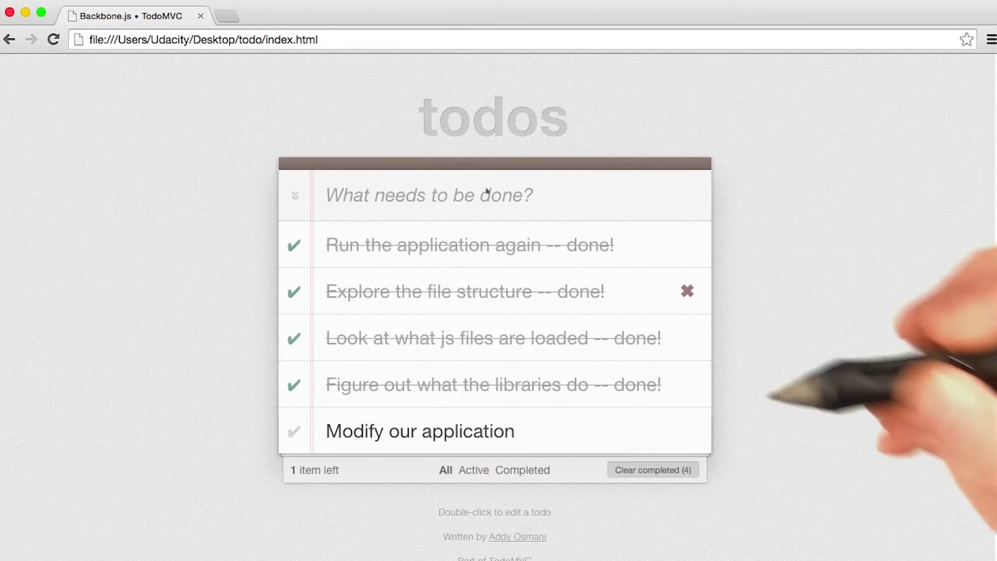
# Step: Inspect the todo's delete button markup with DevTools docked at the bottom, then close DevTools
pyautogui.rightClick(687, 290)
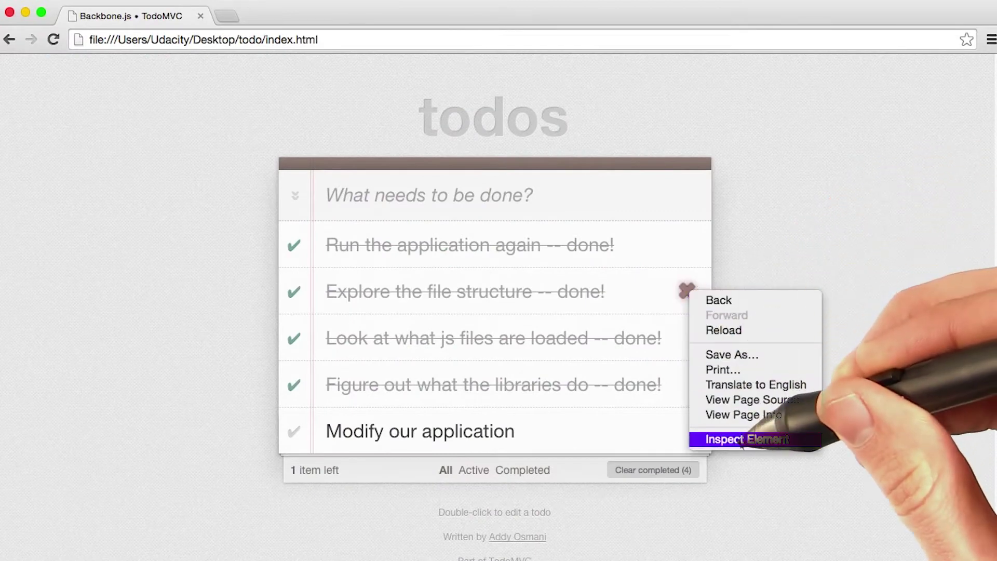
pyautogui.click(749, 439)
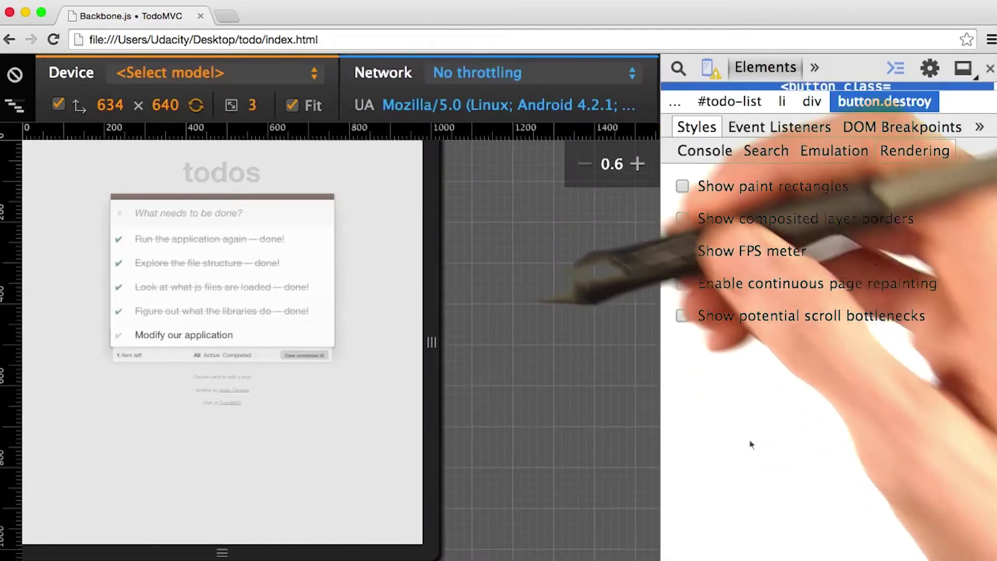
pyautogui.press('super+shift+d')
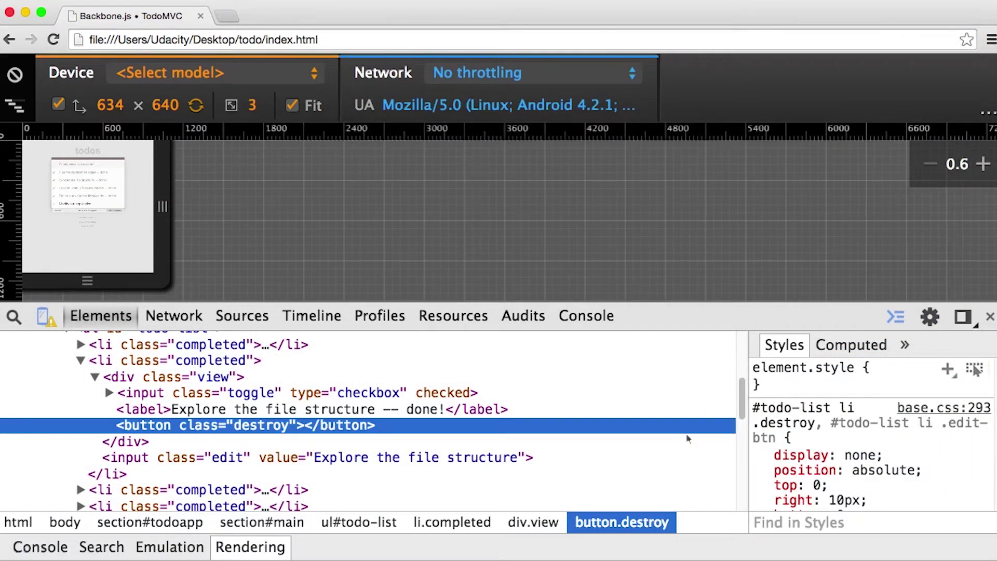
pyautogui.click(989, 317)
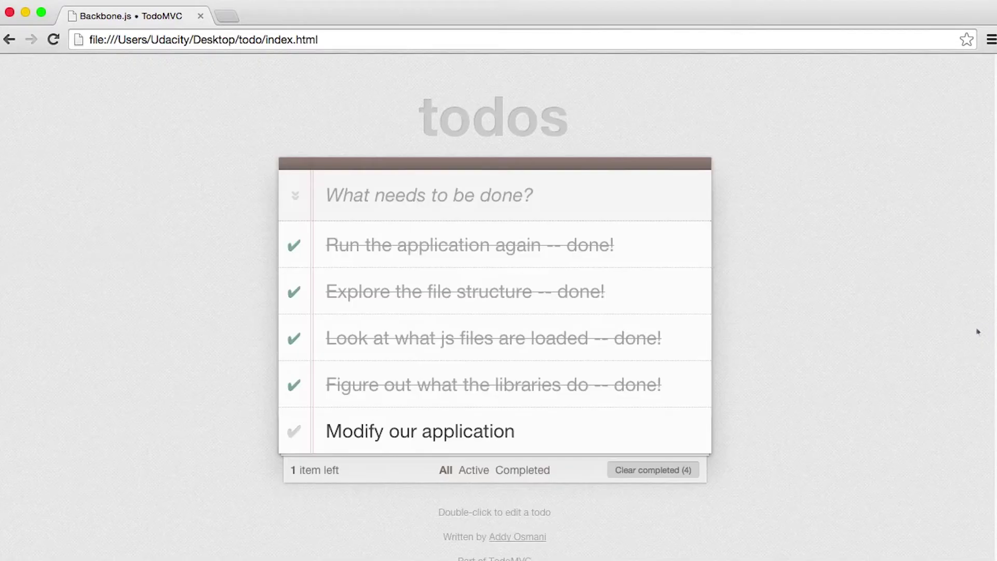
pyautogui.press('super+Tab')
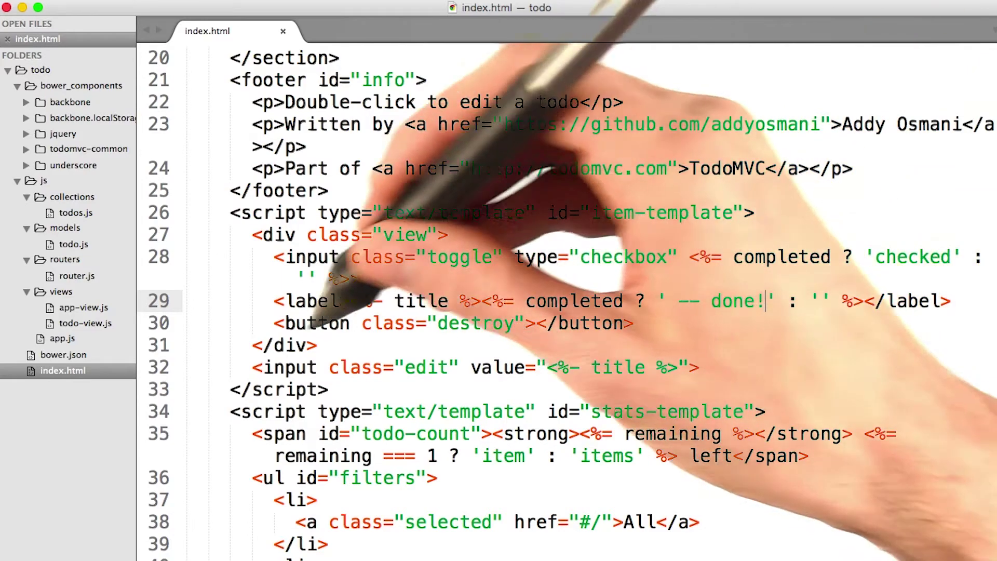
# Step: Duplicate the template's destroy button line and select its 'destroy' class name for renaming
pyautogui.moveTo(274, 324); pyautogui.dragTo(651, 324)
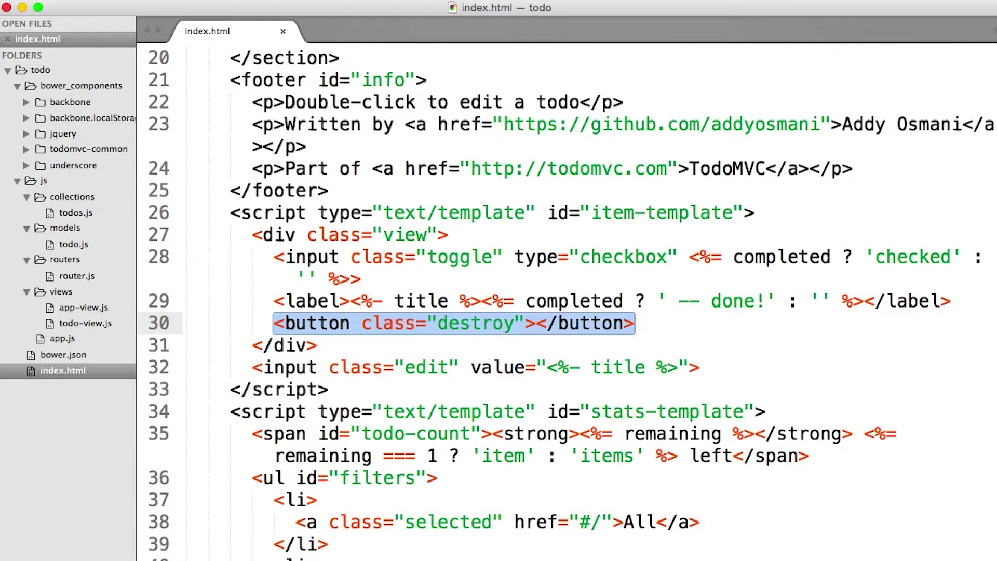
pyautogui.press('super+shift+d')
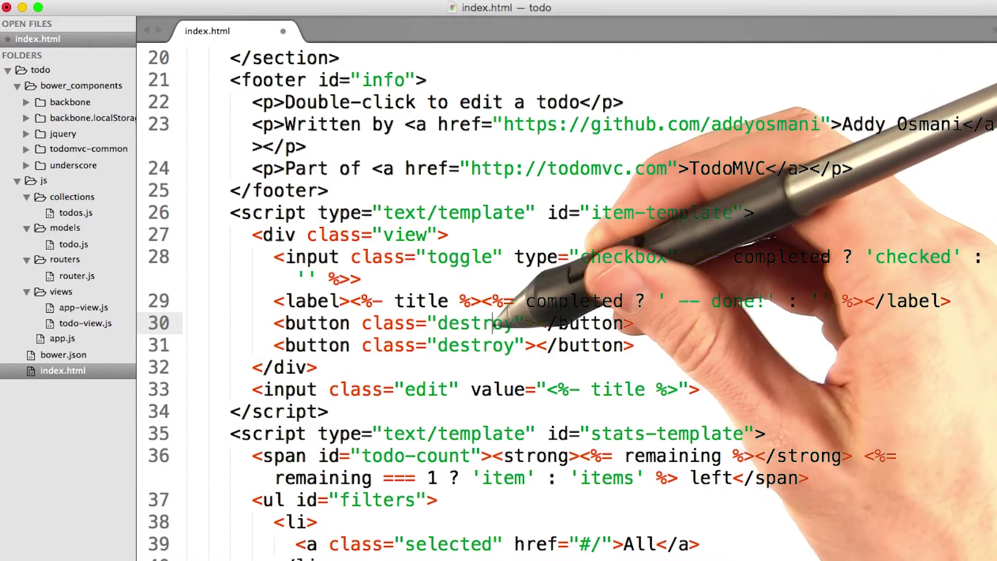
pyautogui.press('super+d')
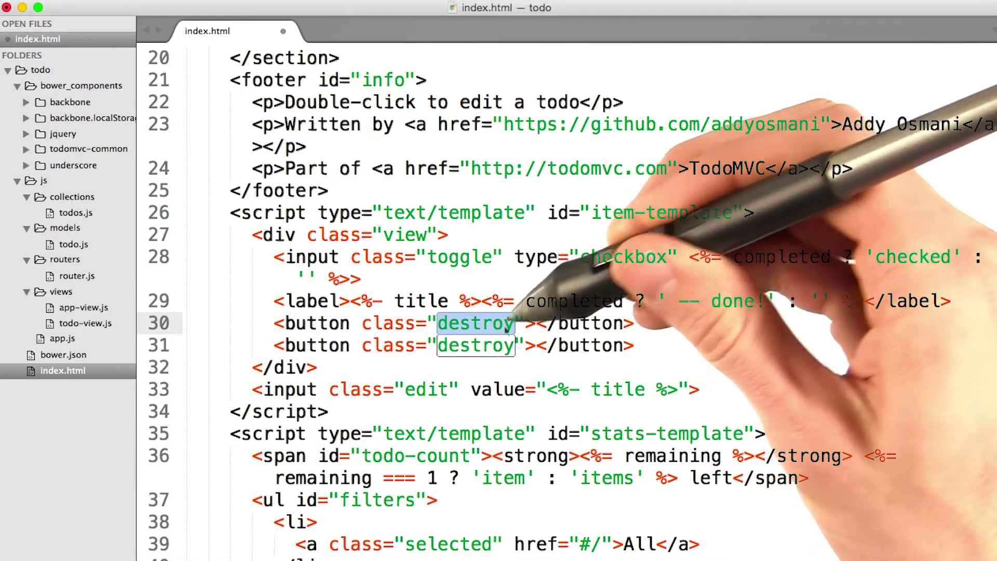
pyautogui.write('edit-btn')
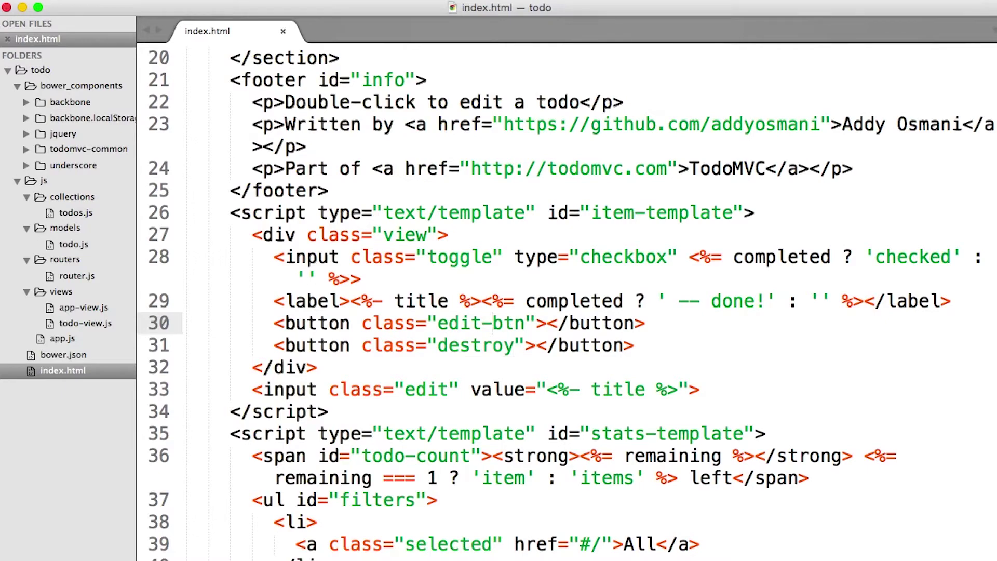
pyautogui.press('super+Tab')
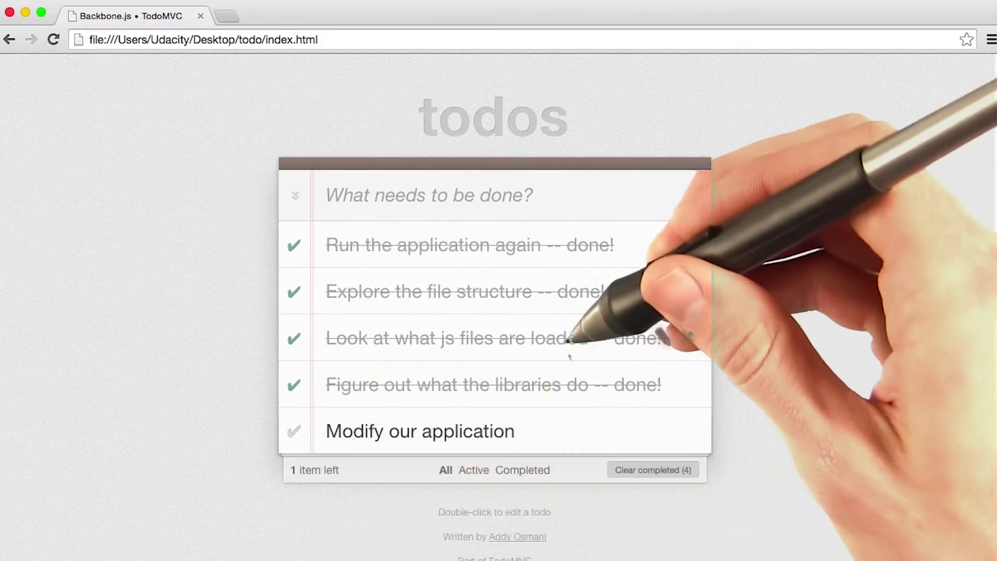
# Step: Open the 'Look at what js files are loaded' todo for editing and select its text
pyautogui.click(665, 346)
pyautogui.hotkey('ctrl', 'a')
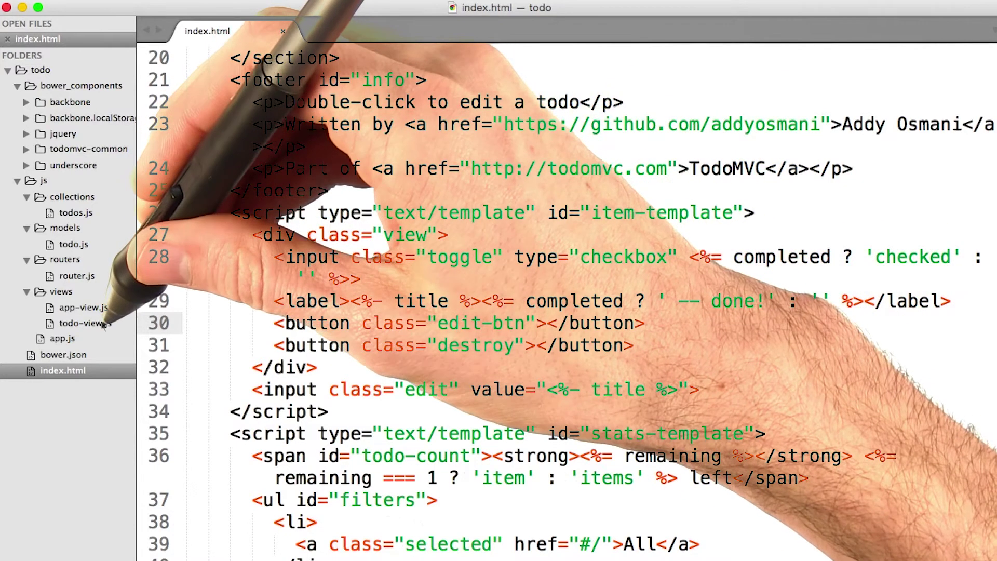
# Step: Open todo-view.js and examine the events block, starting with 'click .toggle': toggleCompleted
pyautogui.click(102, 327)
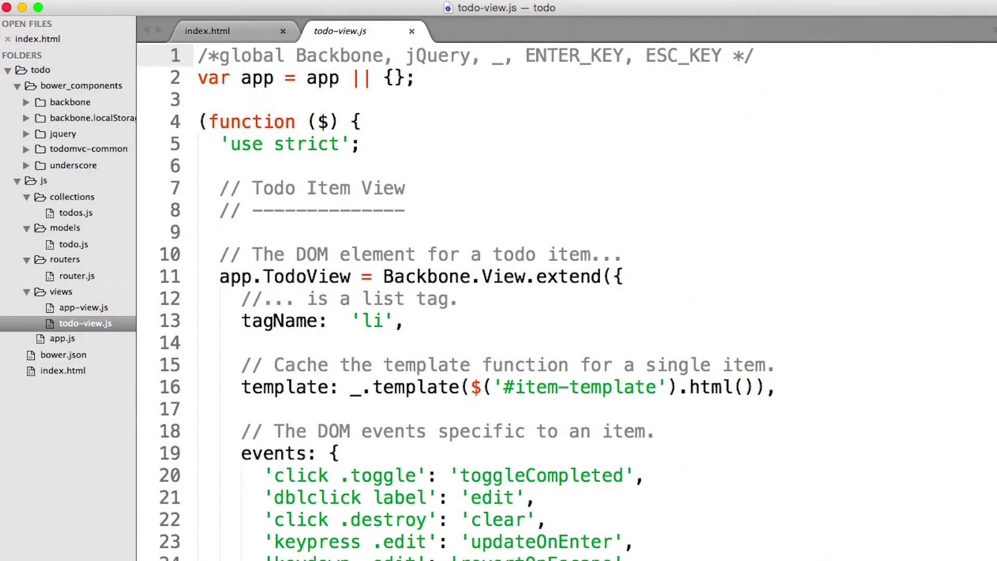
pyautogui.scroll(-1, 499, 303)
pyautogui.scroll(-5, 498, 304)
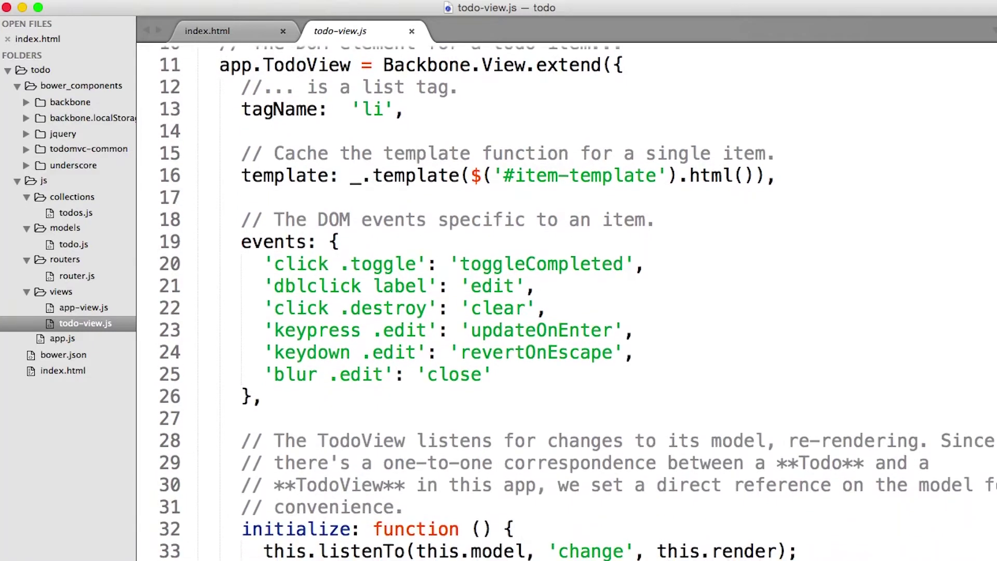
pyautogui.moveTo(242, 219); pyautogui.dragTo(264, 397)
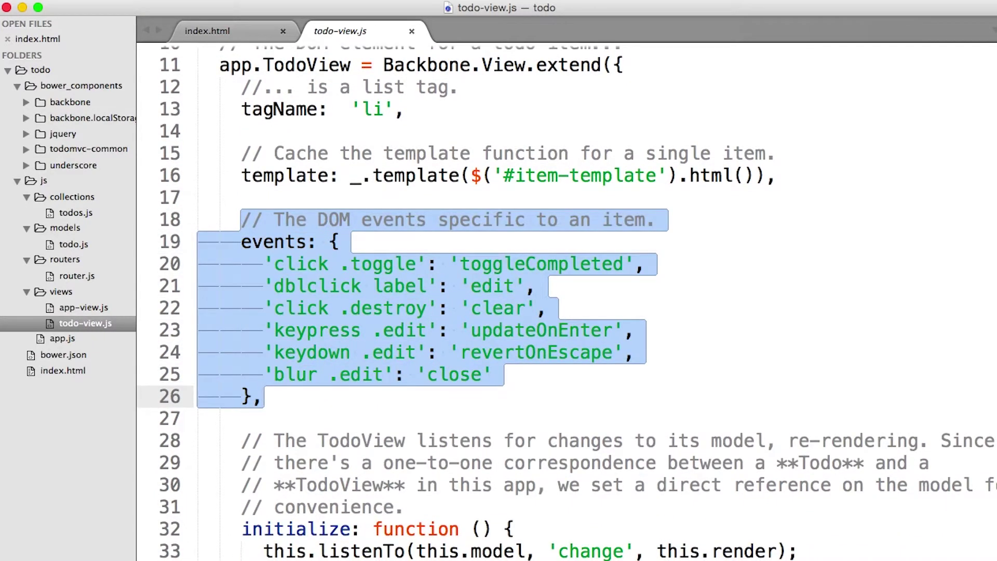
pyautogui.click(330, 242)
pyautogui.moveTo(263, 263); pyautogui.dragTo(429, 263)
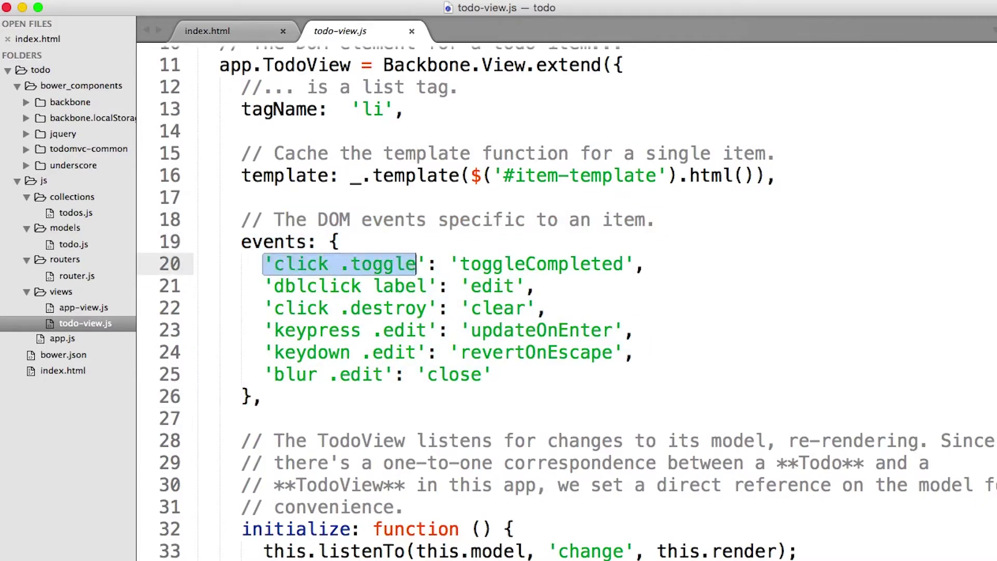
pyautogui.click(492, 263)
pyautogui.doubleClick(493, 263)
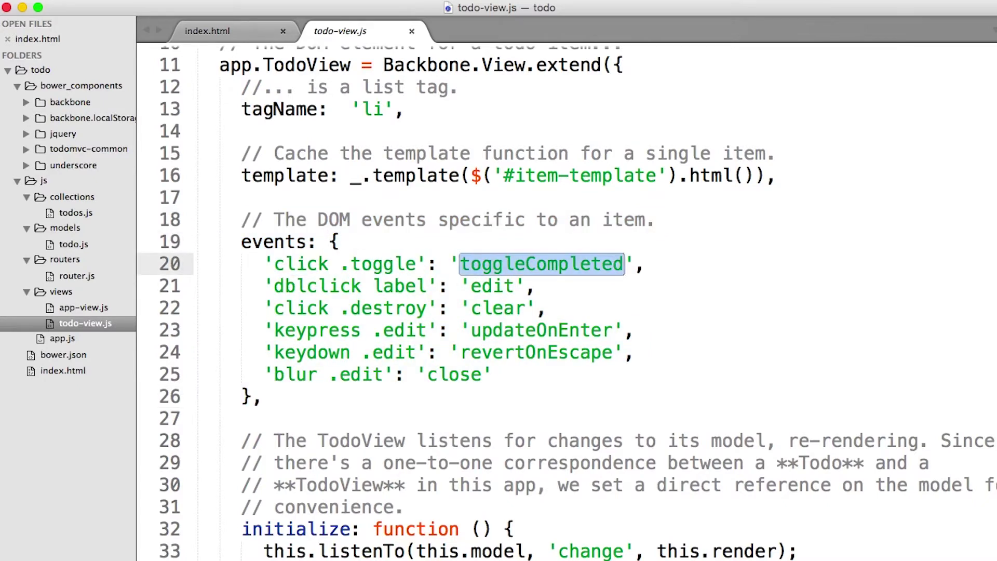
pyautogui.press('End')
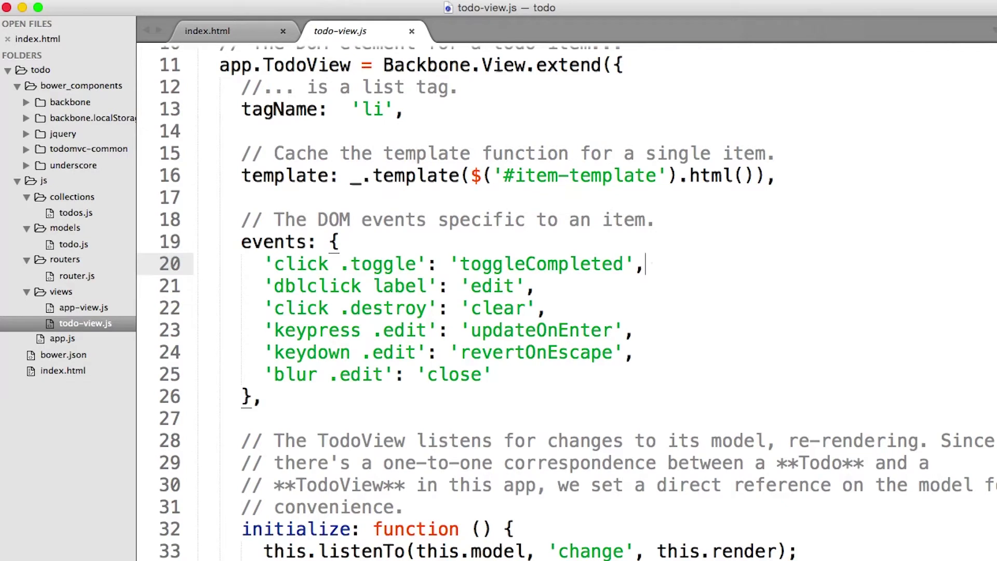
# Step: Examine the 'dblclick label': edit entry, comparing its dblclick type with line 20's click
pyautogui.doubleClick(499, 286)
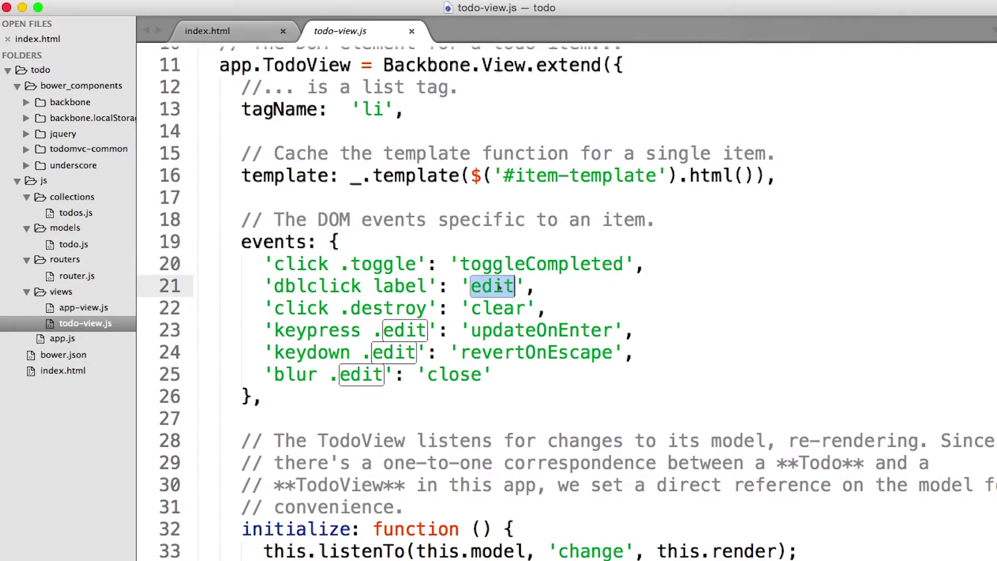
pyautogui.doubleClick(318, 286)
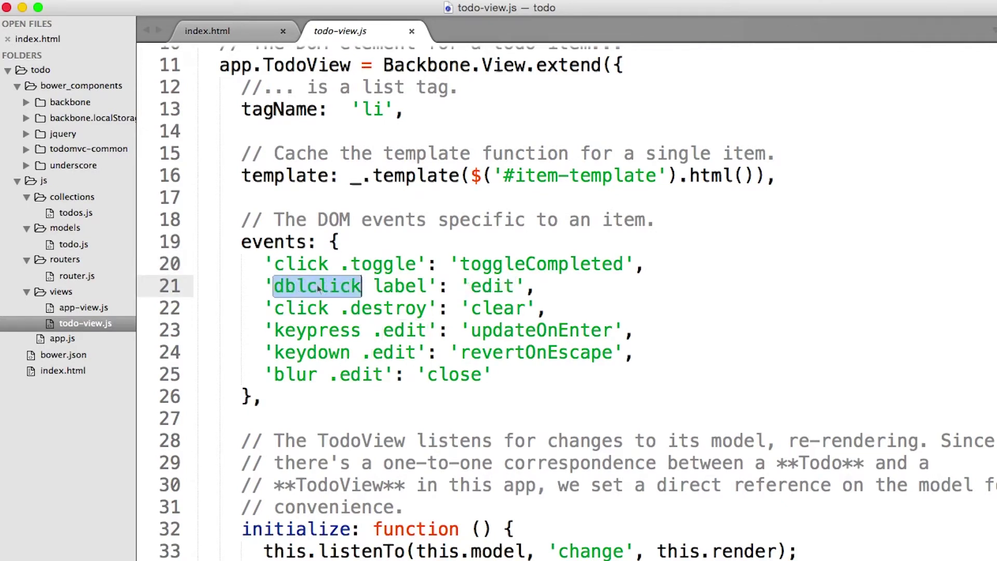
pyautogui.doubleClick(402, 286)
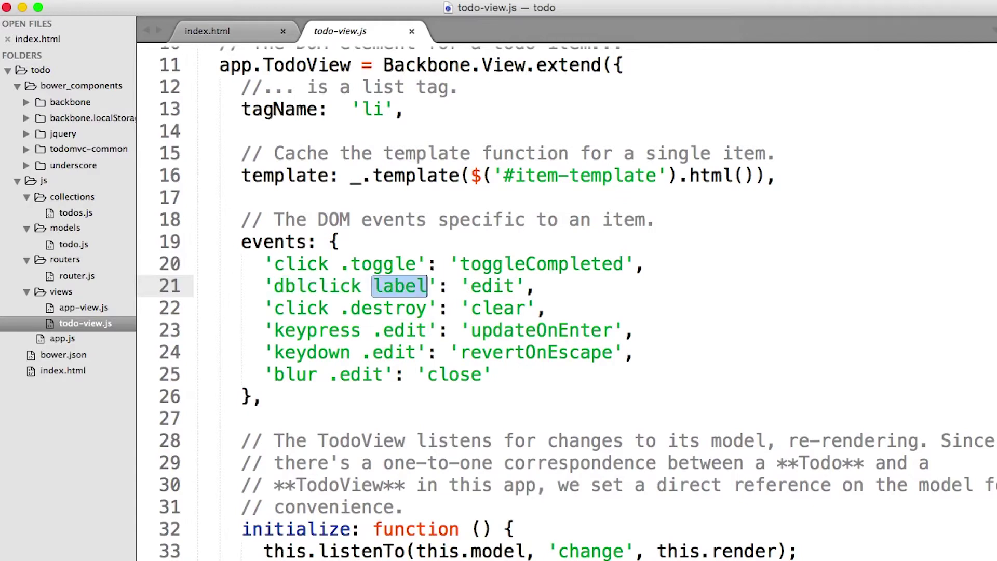
pyautogui.click(263, 287)
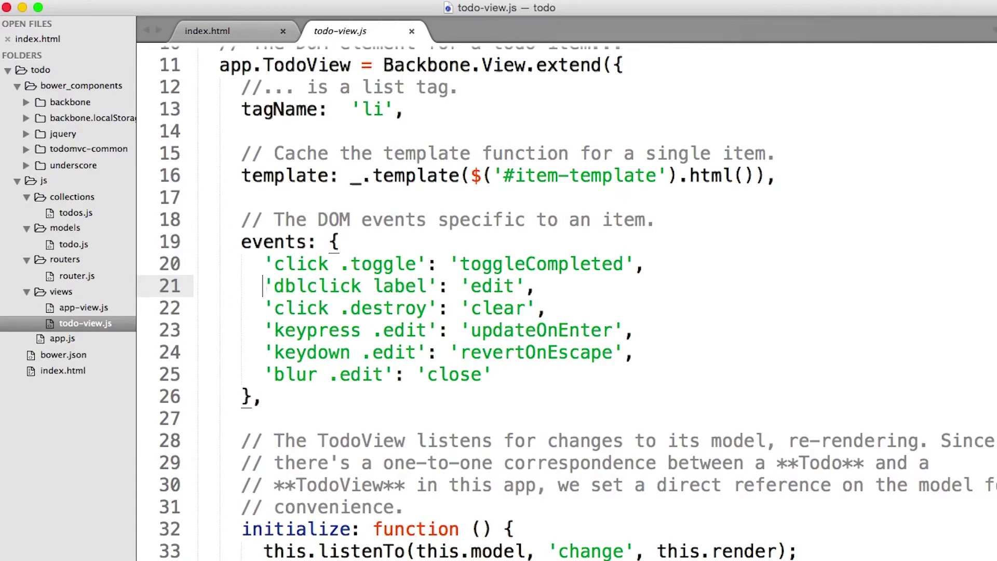
pyautogui.doubleClick(301, 291)
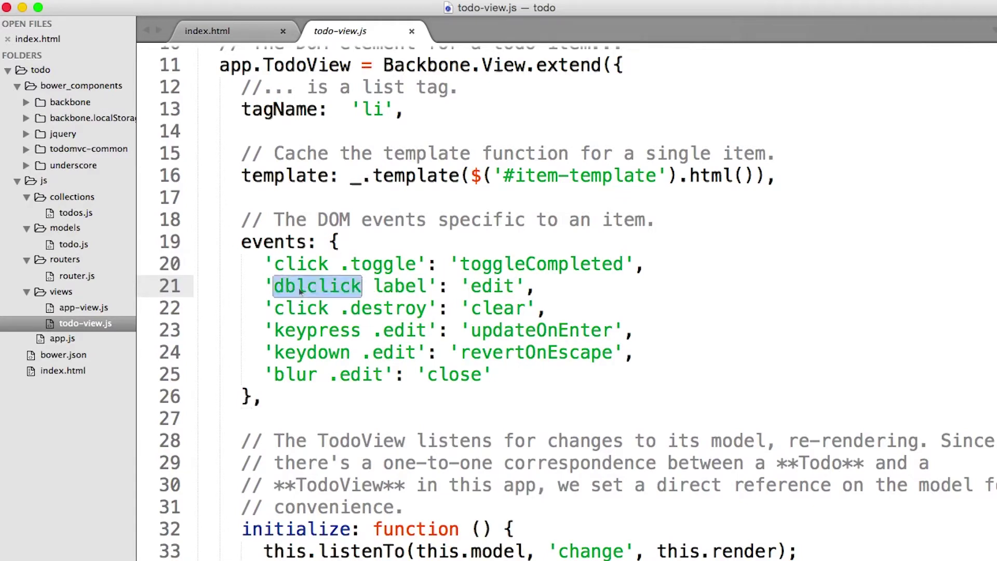
pyautogui.doubleClick(301, 264)
pyautogui.doubleClick(300, 286)
# Step: Highlight the .toggle and label selectors and the toggleCompleted, edit and clear handler names
pyautogui.moveTo(340, 264); pyautogui.dragTo(419, 266)
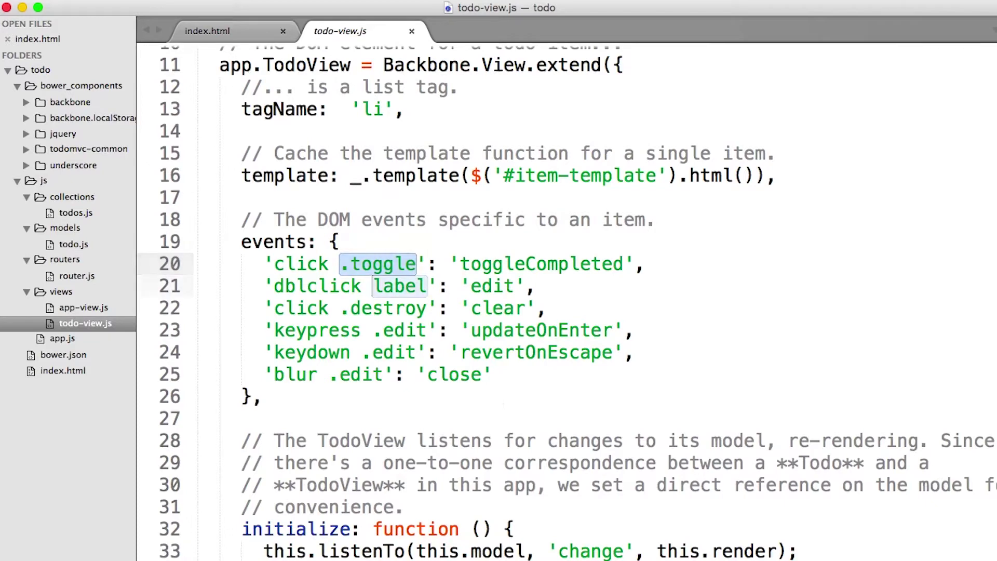
pyautogui.doubleClick(399, 287)
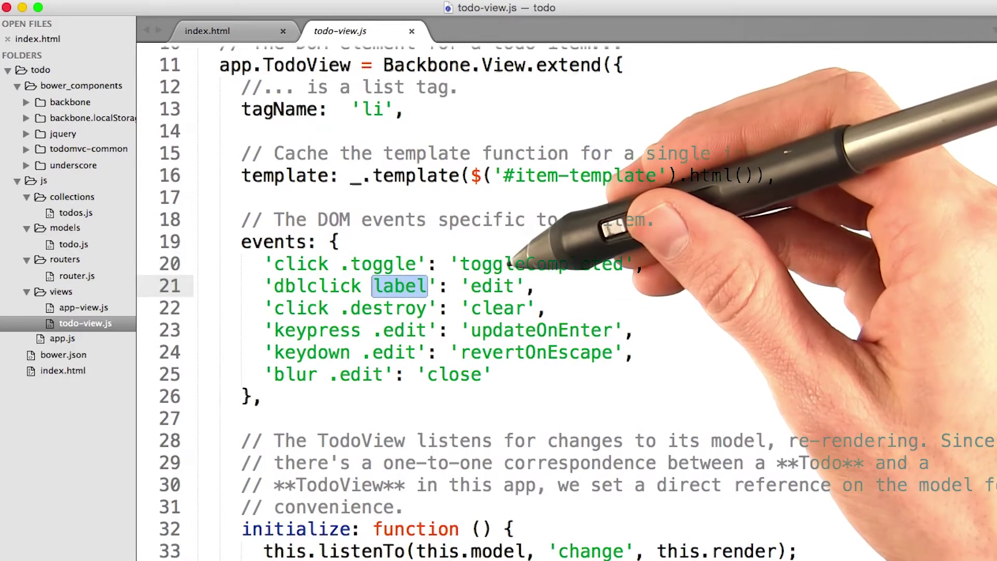
pyautogui.doubleClick(541, 264)
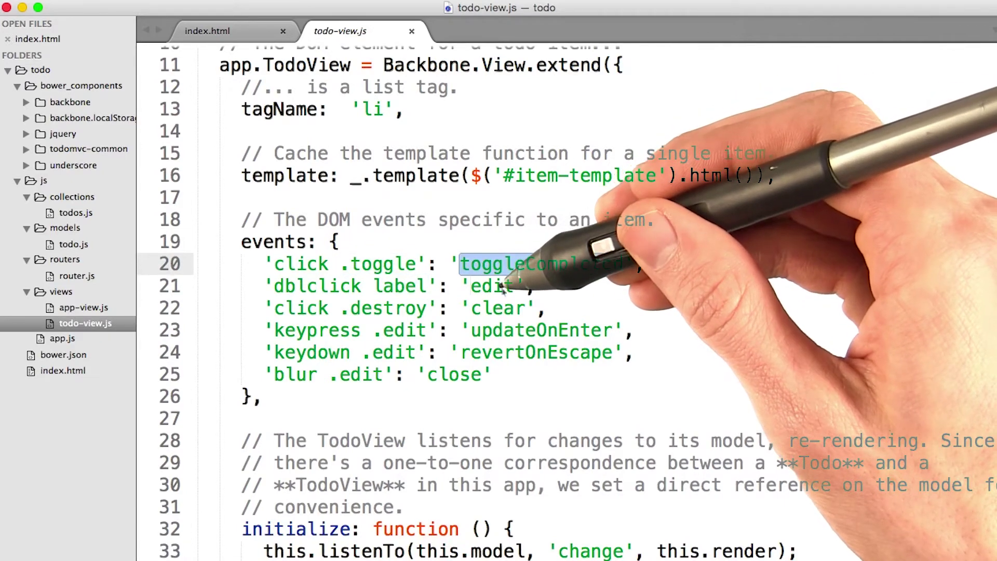
pyautogui.doubleClick(492, 286)
pyautogui.doubleClick(498, 308)
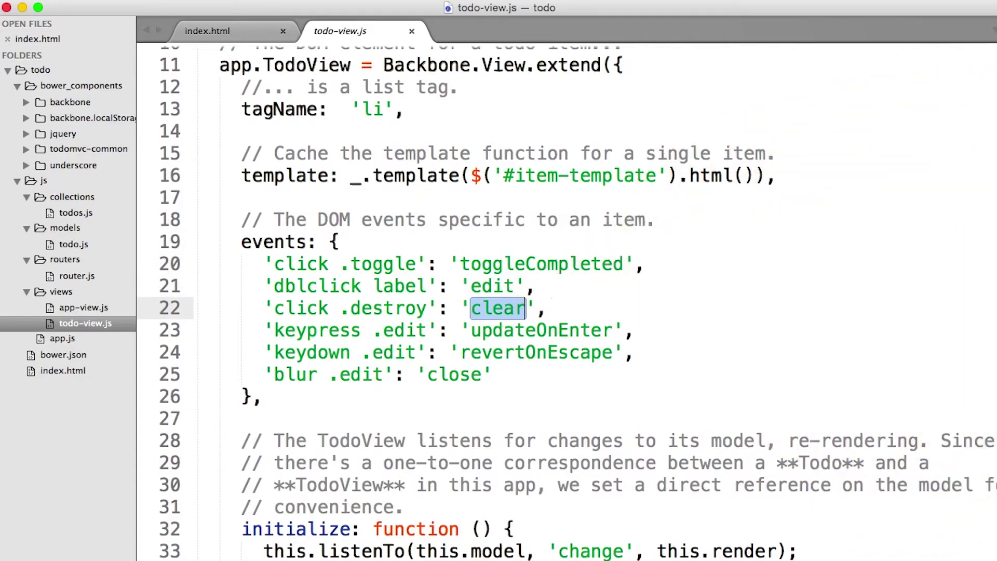
pyautogui.scroll(-15, 577, 304)
pyautogui.scroll(-2, 577, 305)
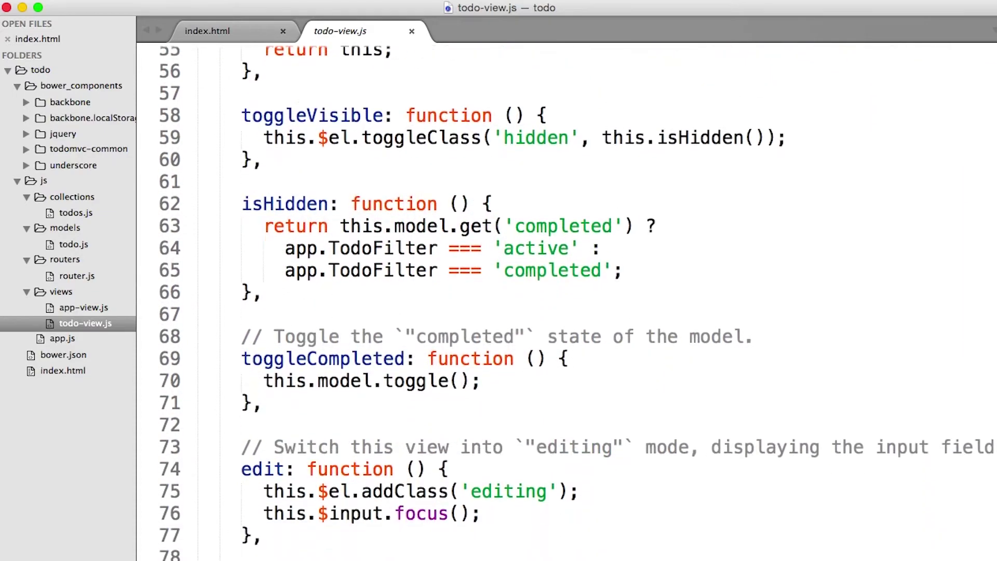
pyautogui.scroll(-2, 577, 304)
pyautogui.scroll(-1, 576, 304)
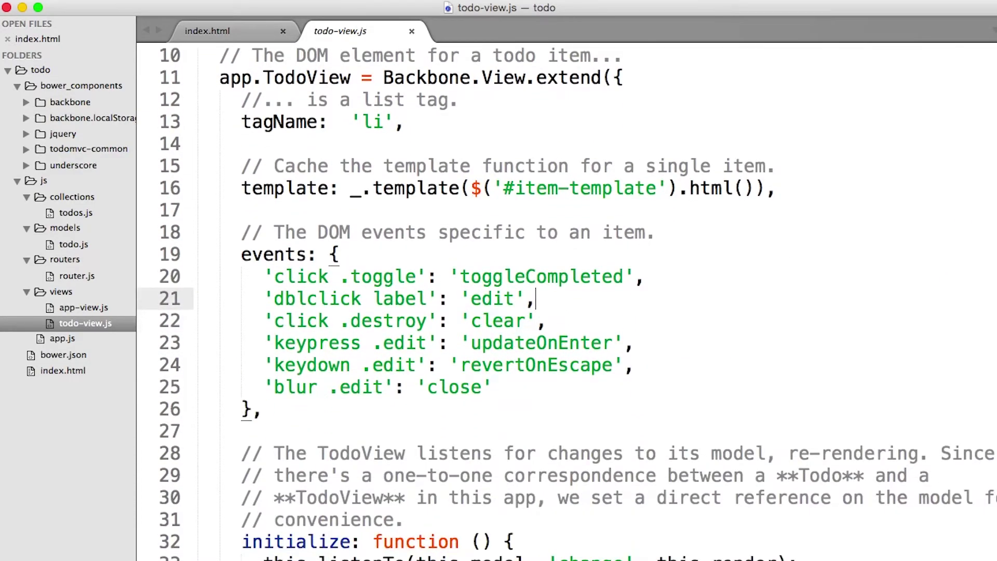
# Step: Write a 'click .edit-btn': 'edit' line above the dblclick label event, checking index.html's button class
pyautogui.hotkey('shift', 'Home')
pyautogui.hotkey('ctrl', 'shift', 'Return')
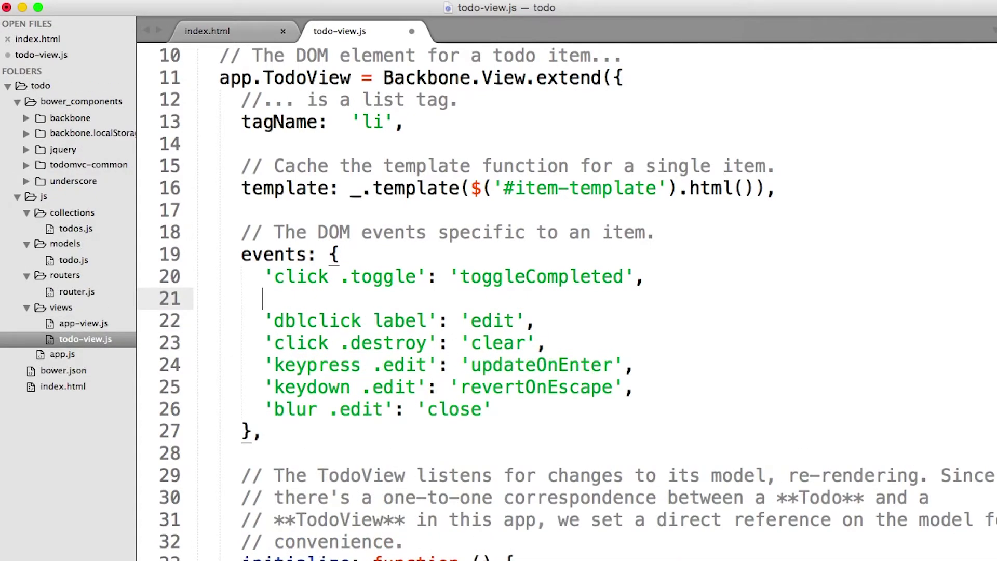
pyautogui.write("'edit',")
pyautogui.click(276, 298)
pyautogui.write('cl')
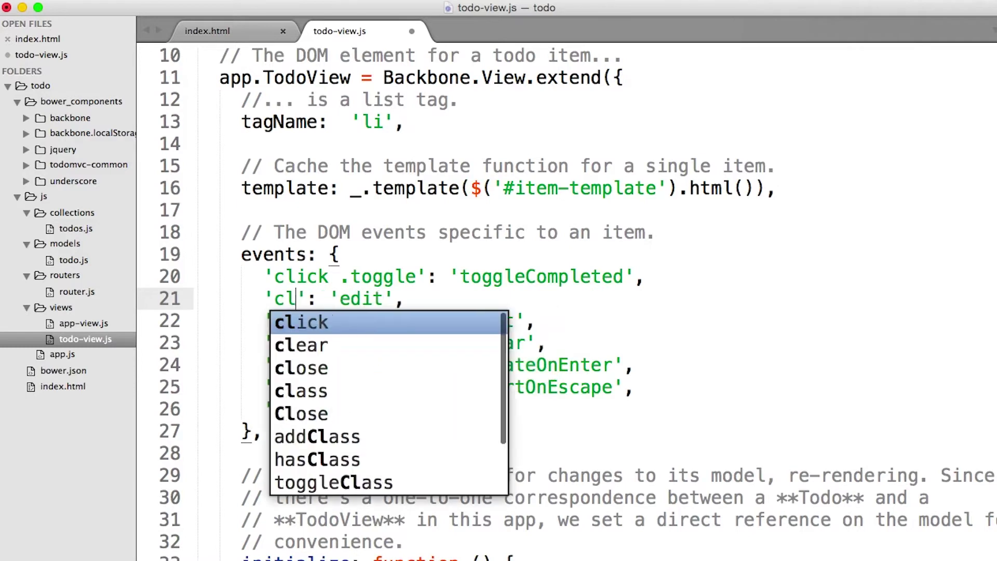
pyautogui.write('ick')
pyautogui.press('Return')
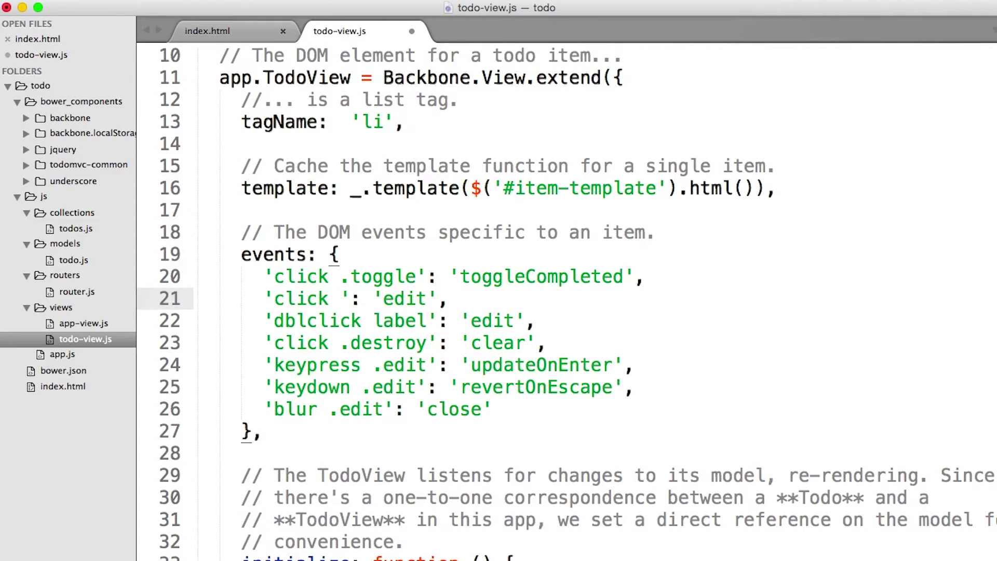
pyautogui.click(239, 30)
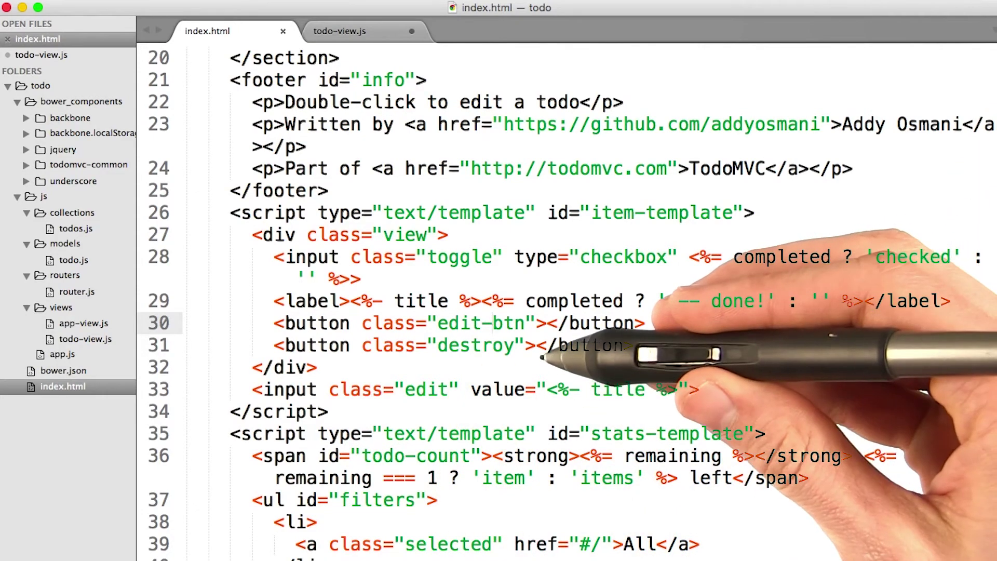
pyautogui.hotkey('ctrl', 'Tab')
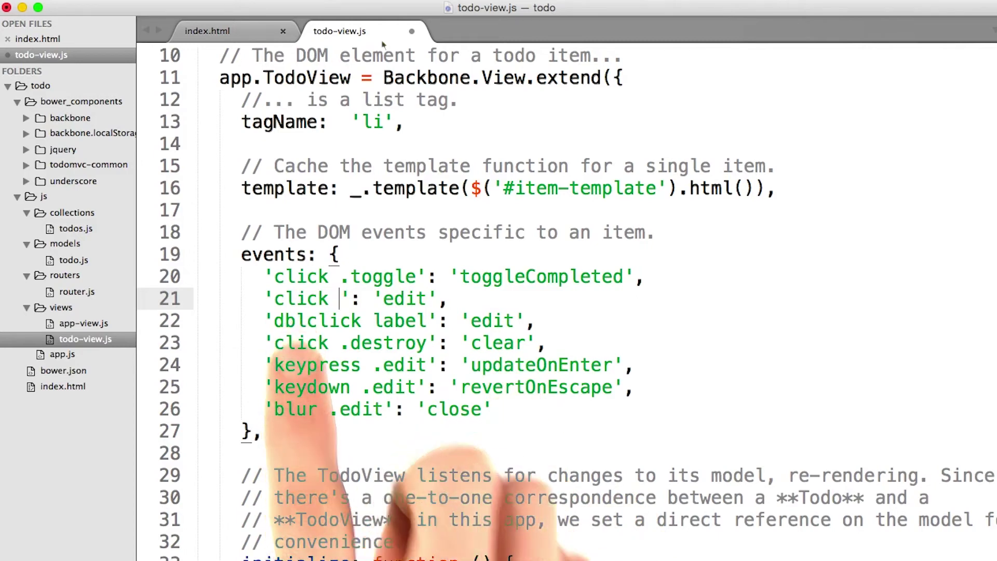
pyautogui.write('.edit')
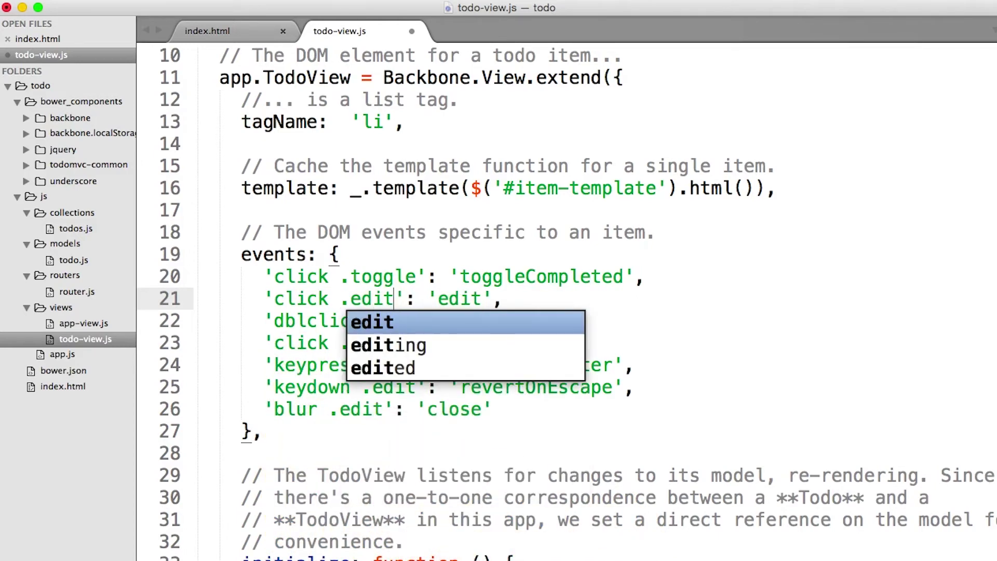
pyautogui.write('-btn')
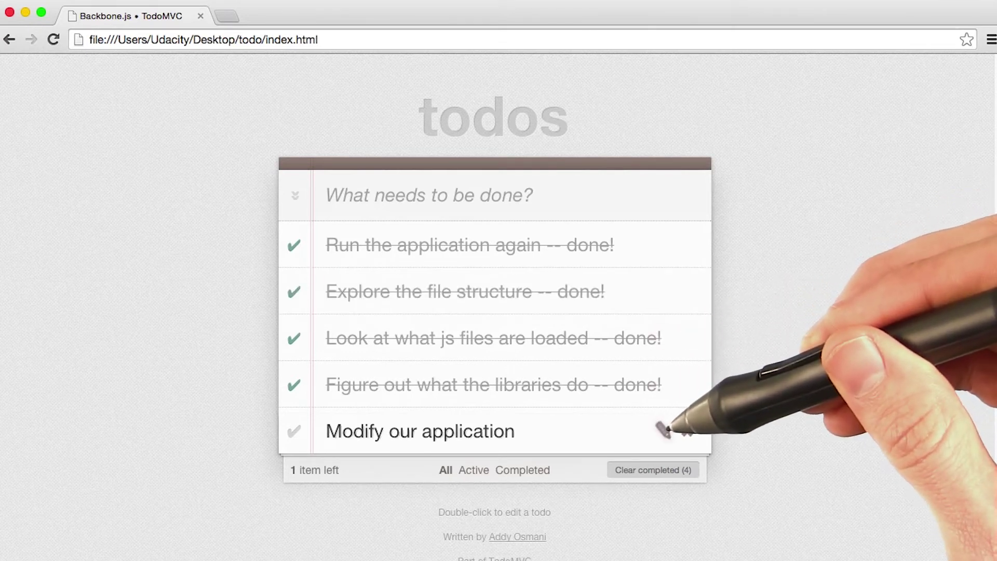
pyautogui.doubleClick(628, 433)
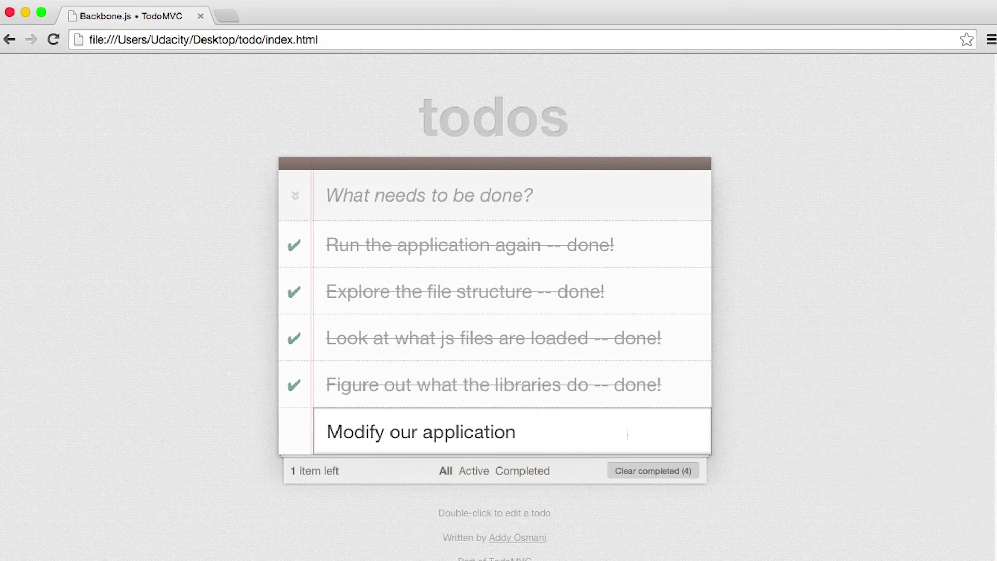
pyautogui.press('Return')
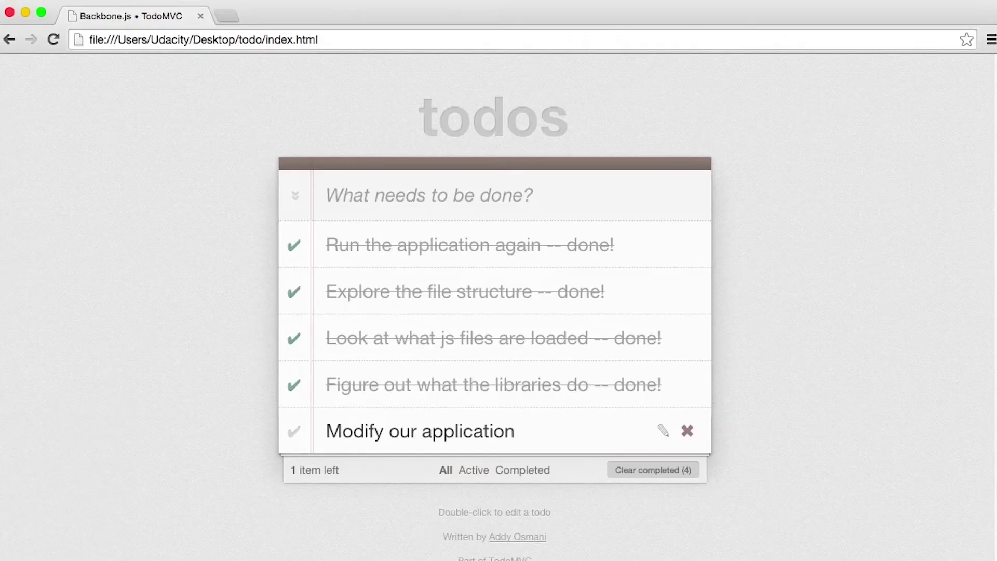
# Step: Load backbonejs.org in a new tab and jump to the Backbone.View documentation
pyautogui.press('super+t')
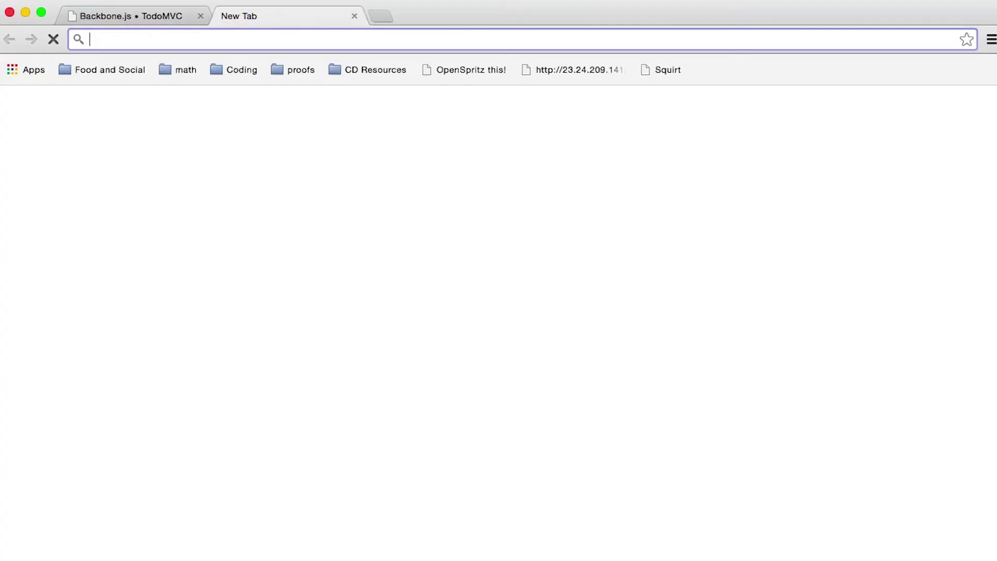
pyautogui.write('backbone')
pyautogui.press('Return')
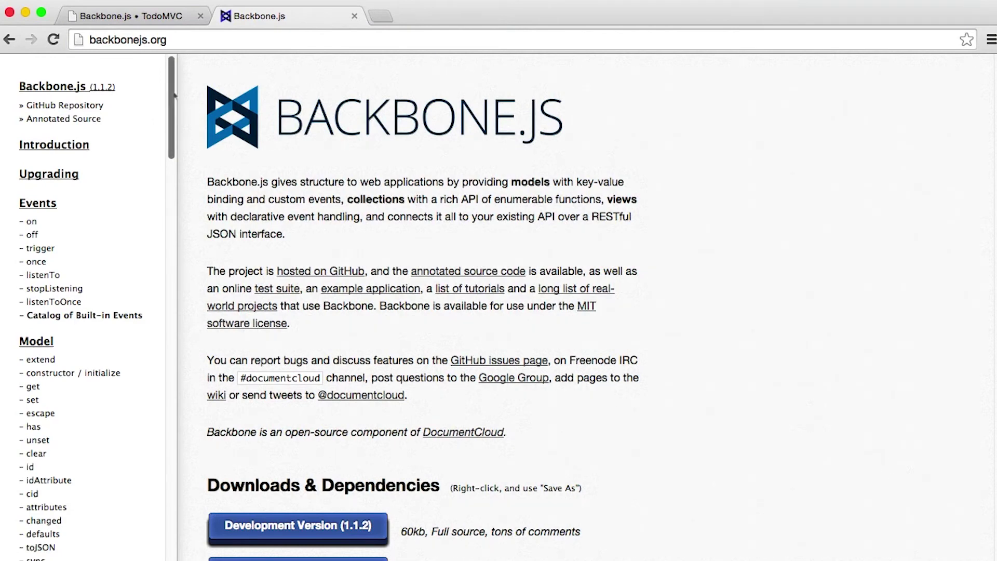
pyautogui.scroll(-5, 162, 341)
pyautogui.scroll(-10, 162, 341)
pyautogui.scroll(-3, 162, 341)
pyautogui.scroll(-2, 162, 341)
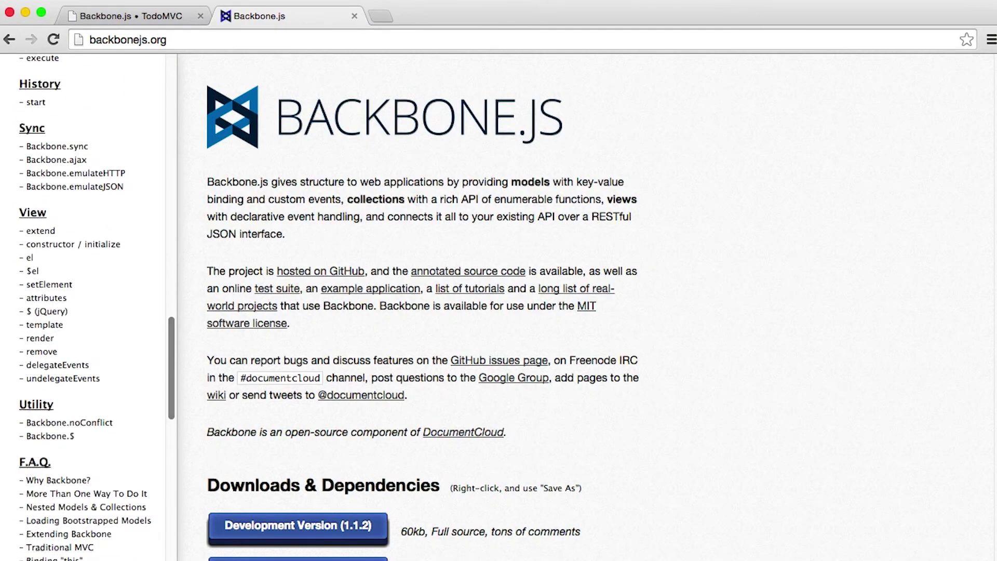
pyautogui.click(33, 212)
pyautogui.scroll(-1, 731, 349)
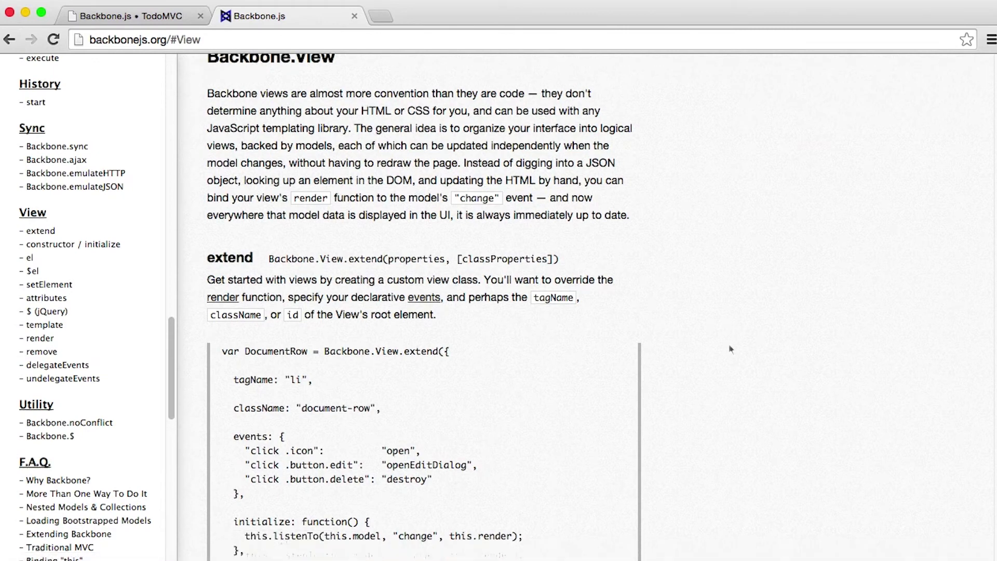
pyautogui.scroll(-2, 731, 350)
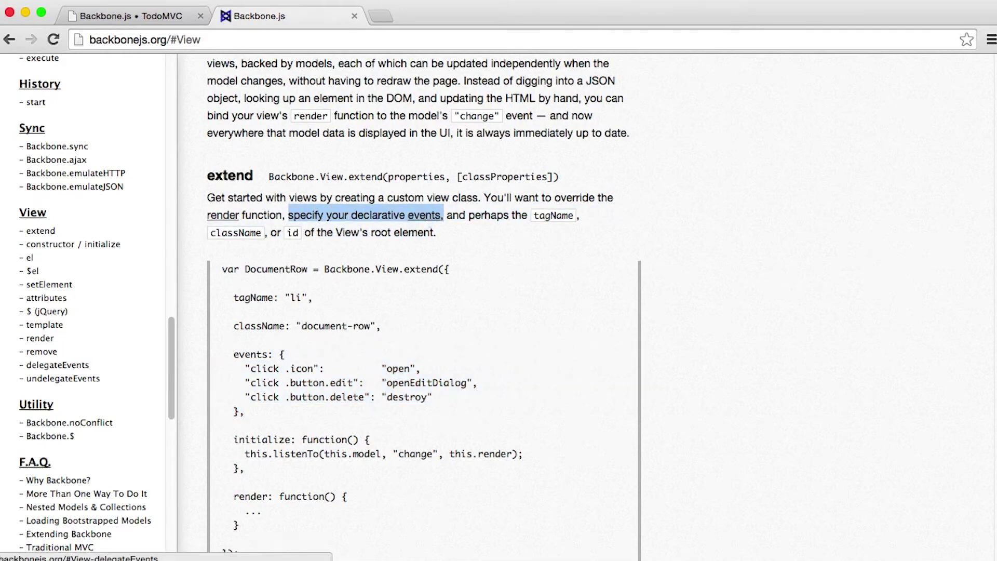
# Step: Read the delegateEvents documentation, then go back to the TodoMVC tab
pyautogui.click(57, 365)
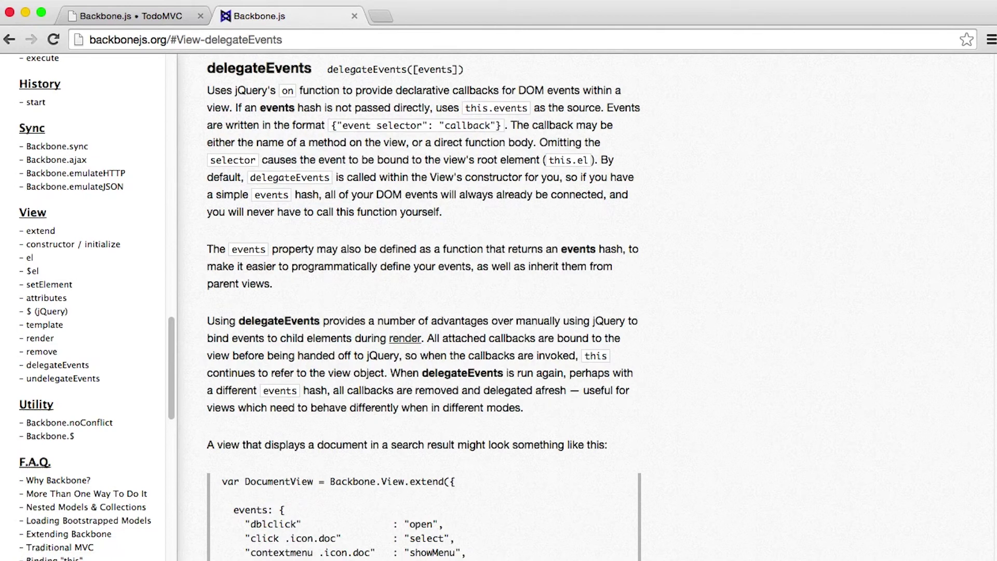
pyautogui.scroll(-3, 757, 297)
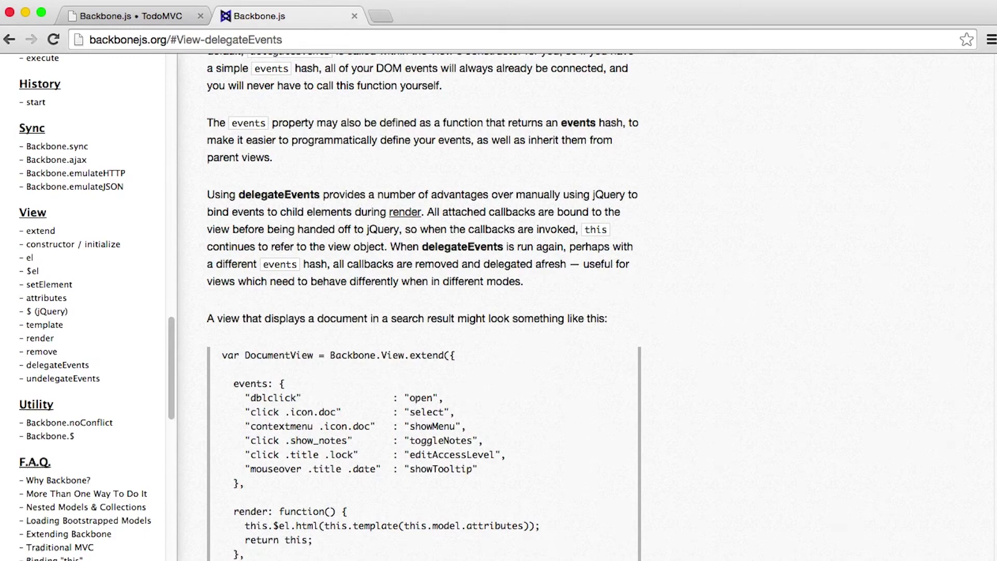
pyautogui.scroll(-5, 718, 294)
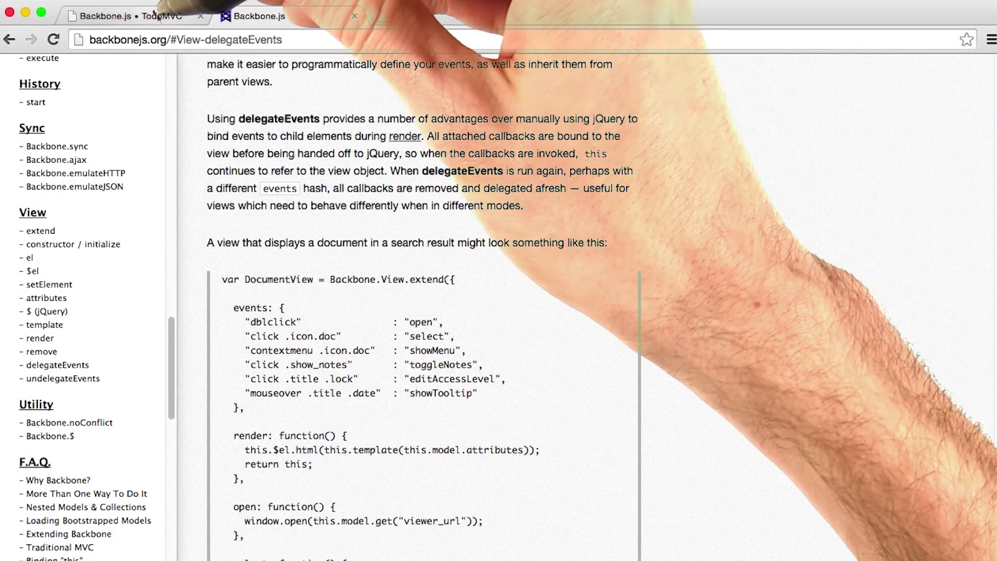
pyautogui.click(156, 15)
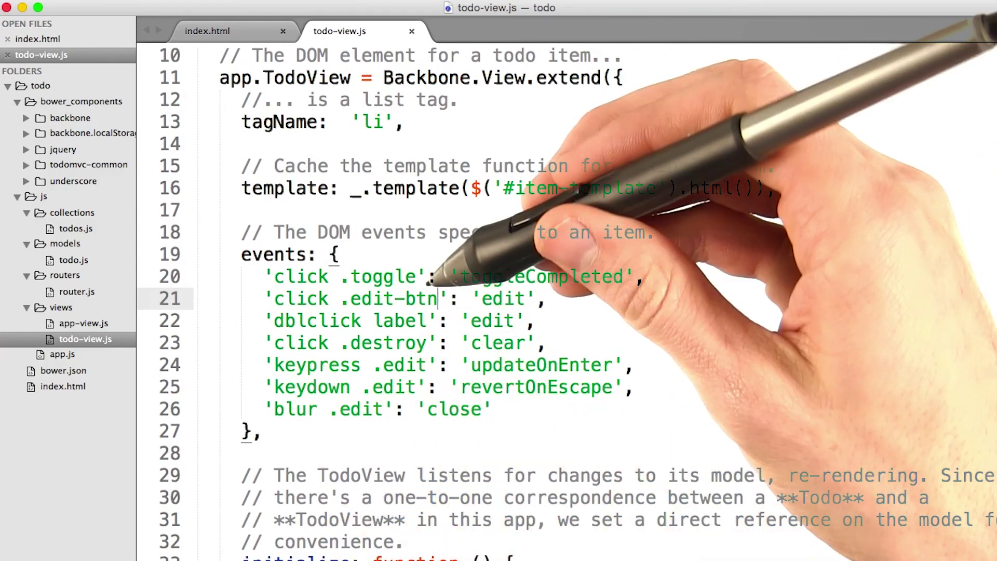
# Step: Move the caret across the events lines, settling on the 'click .edit-btn' entry
pyautogui.press('Up')
pyautogui.press('Down')
pyautogui.press('Down')
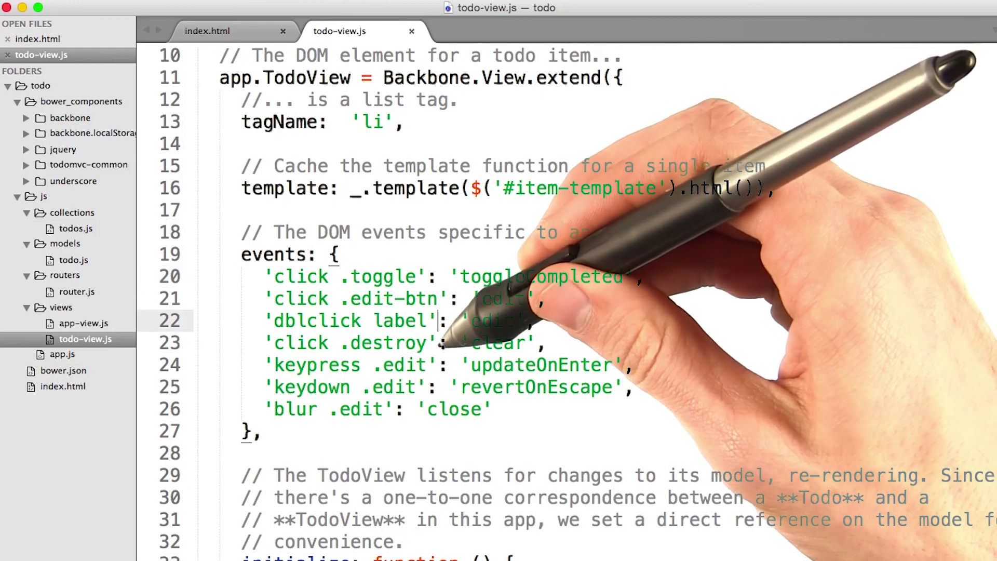
pyautogui.press('Down')
pyautogui.press('Up')
pyautogui.press('Up')
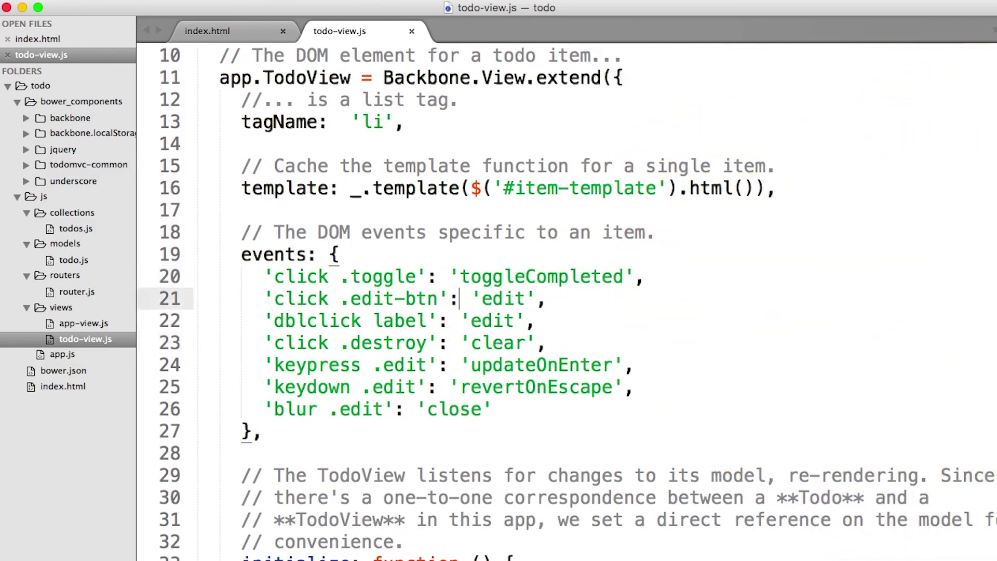